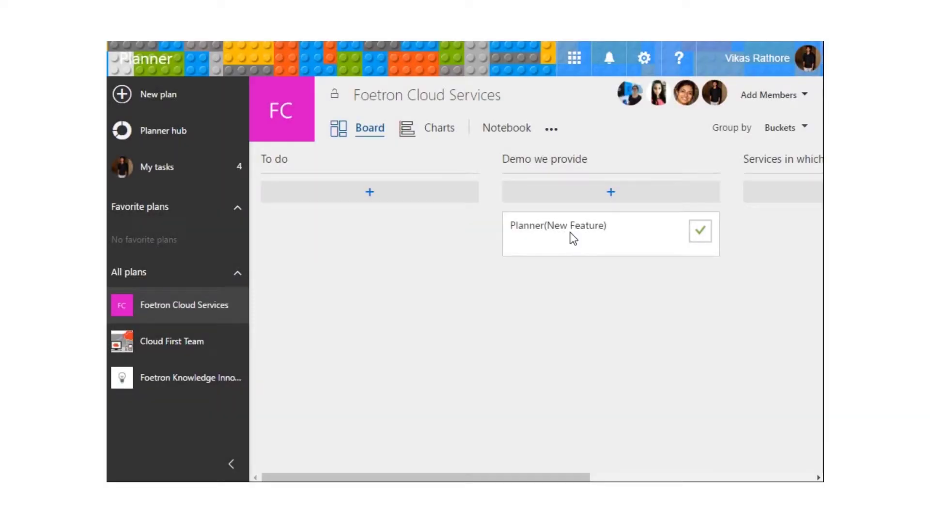
# Open the Planner(New Feature) task and assign it to a member from the Unassigned list
pyautogui.click(572, 238)
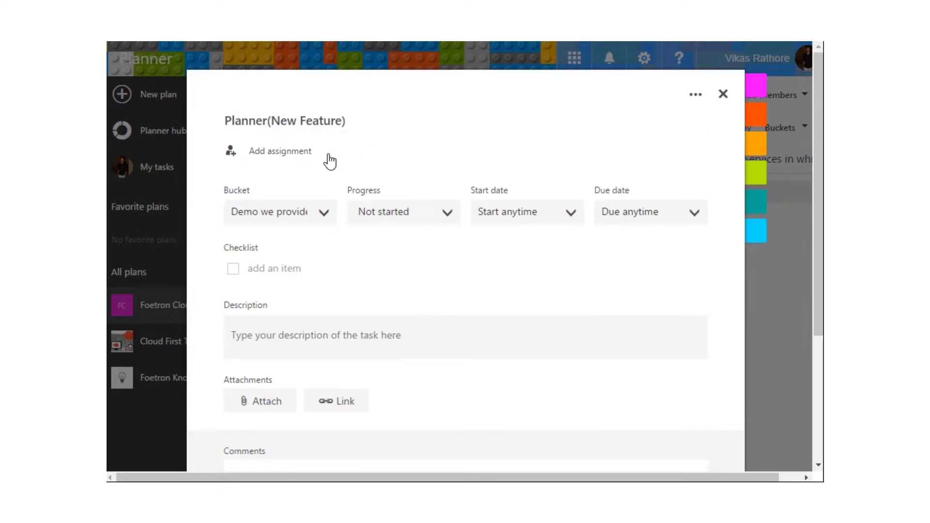
pyautogui.click(283, 156)
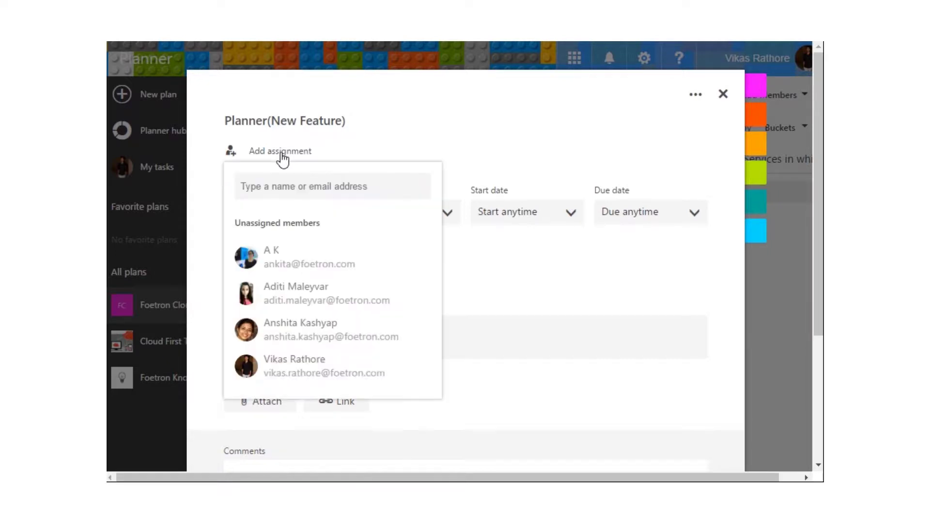
pyautogui.click(318, 302)
pyautogui.click(475, 295)
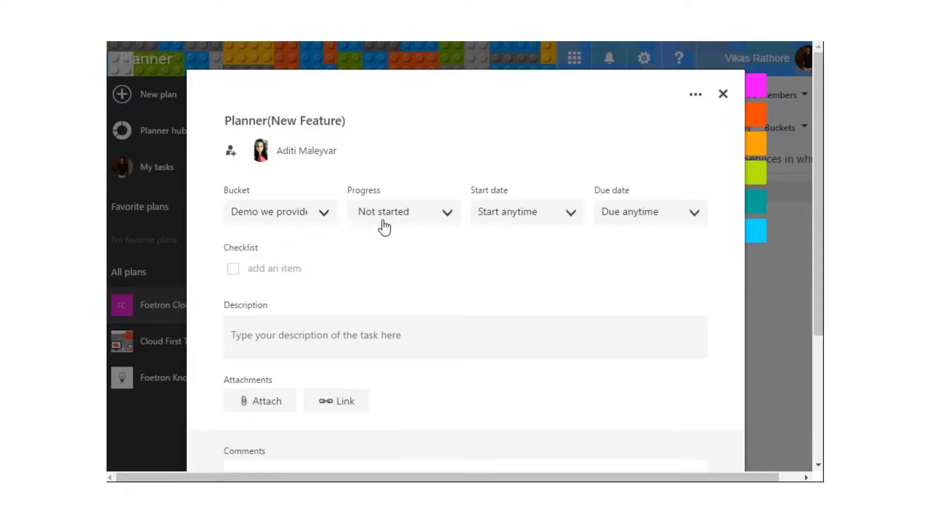
pyautogui.click(444, 216)
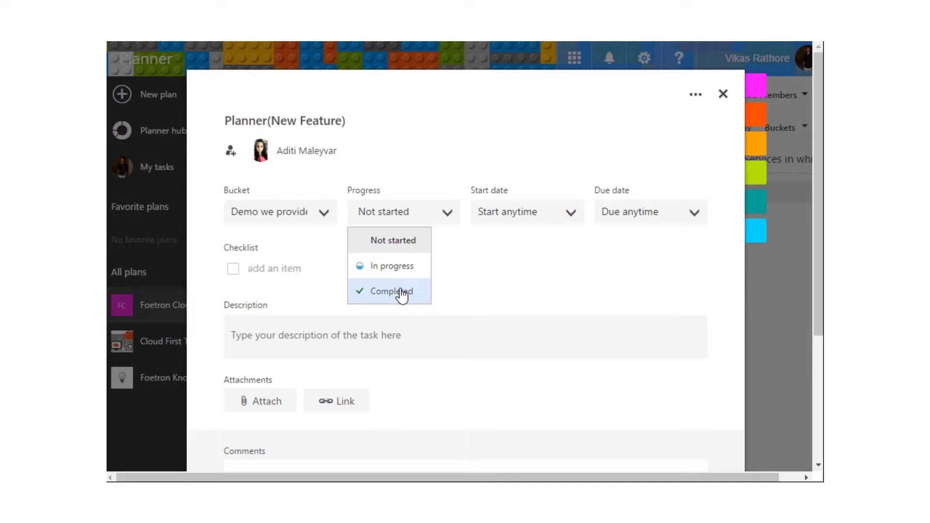
pyautogui.click(398, 245)
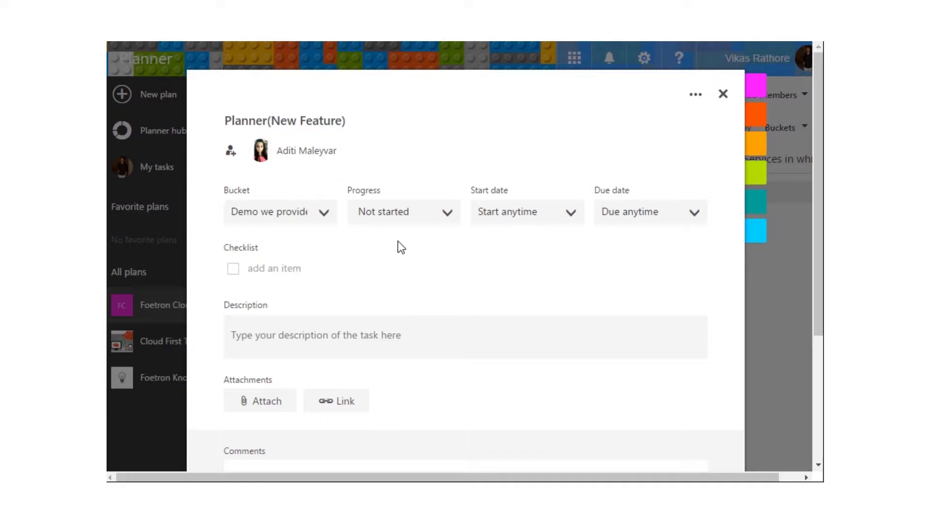
# Give the task a start date of 04/24 and a due date of 05/05
pyautogui.click(567, 216)
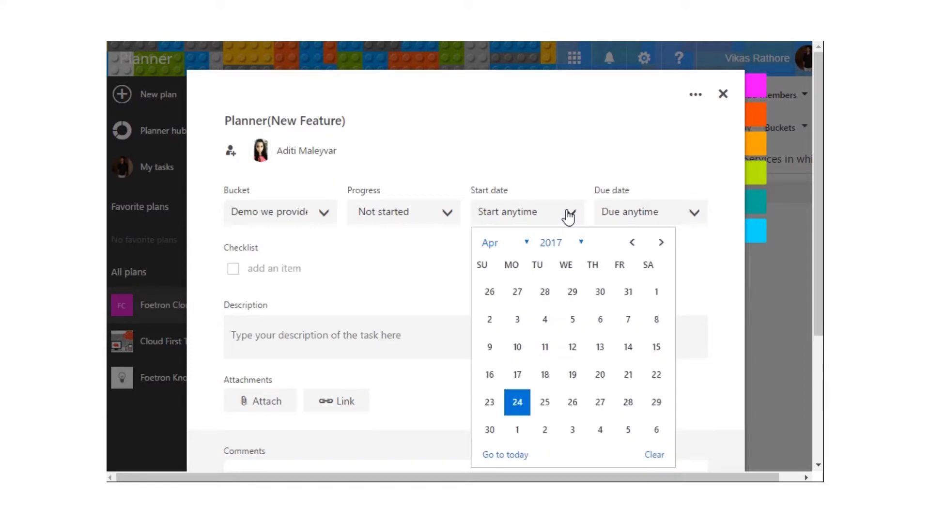
pyautogui.click(526, 405)
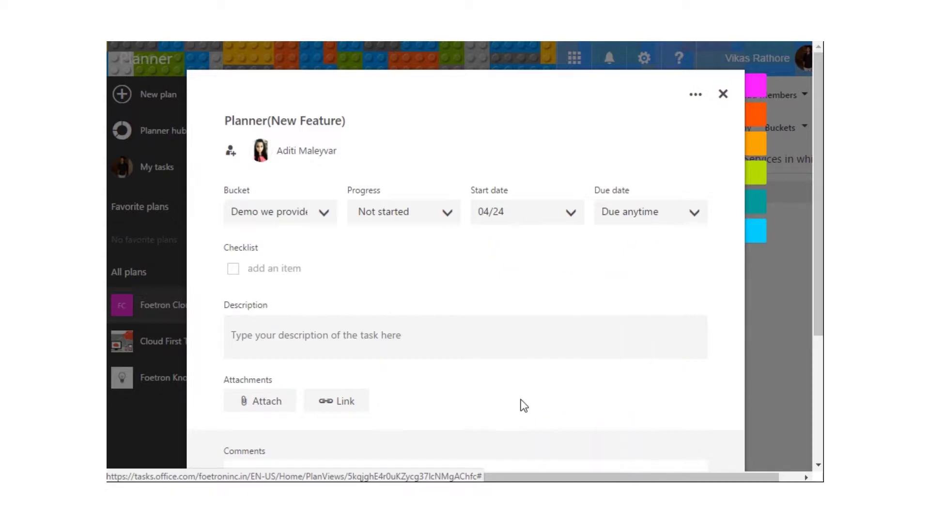
pyautogui.click(695, 216)
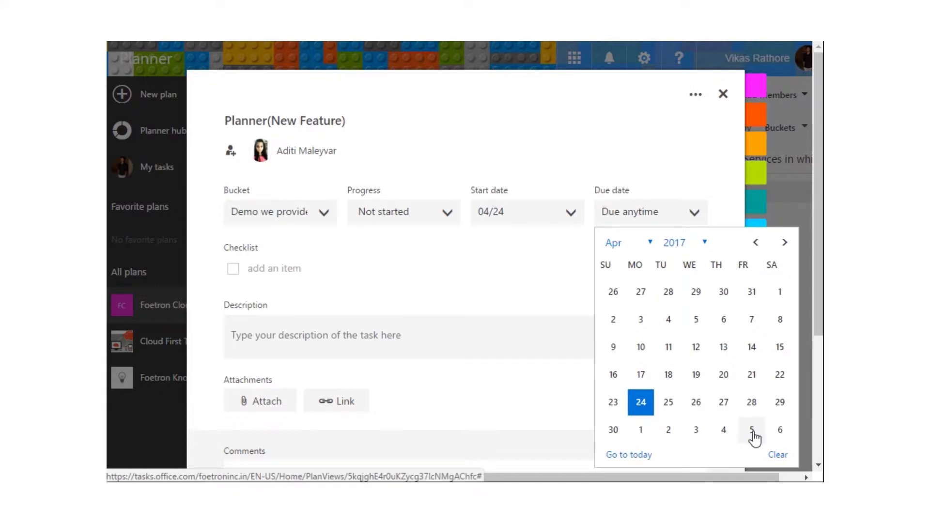
pyautogui.click(754, 434)
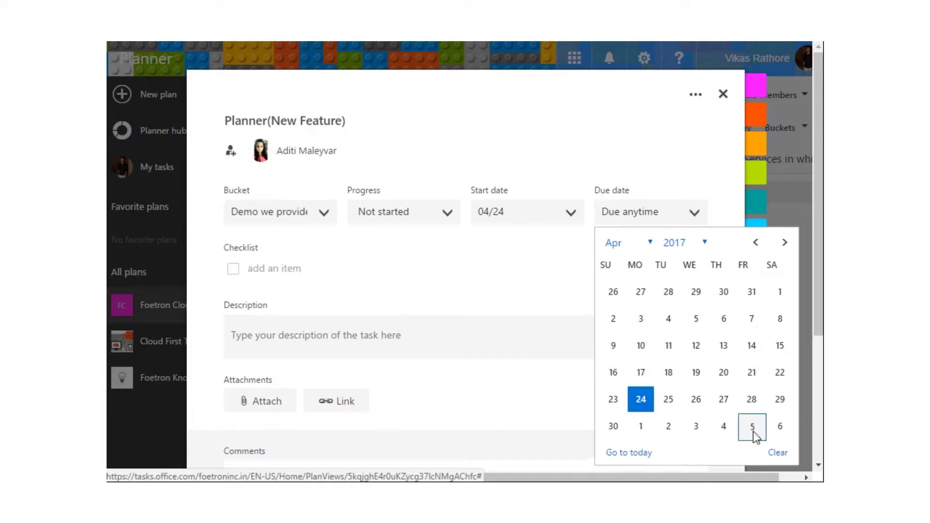
pyautogui.click(333, 273)
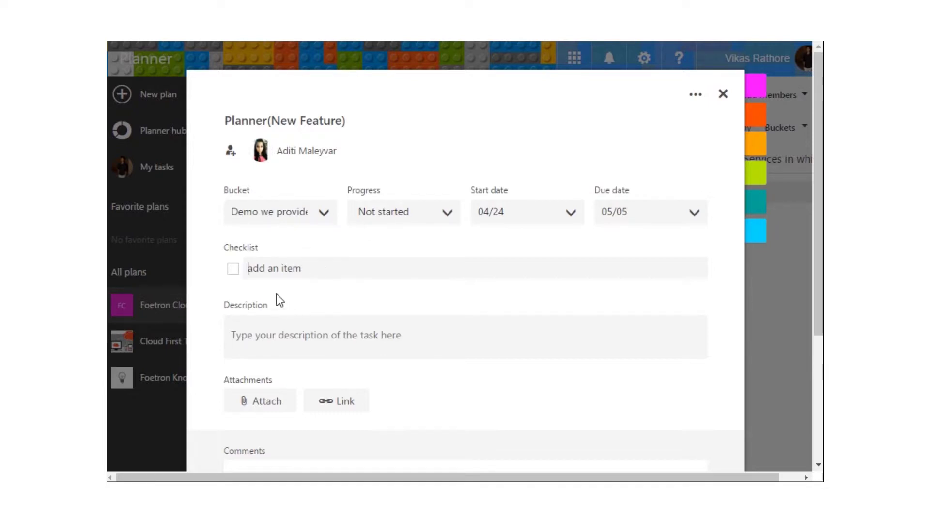
pyautogui.click(386, 191)
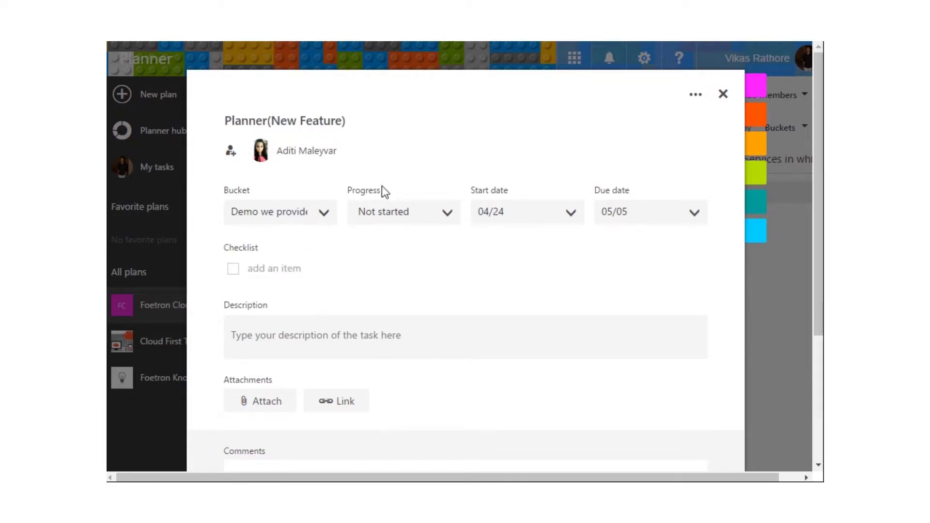
# Add the checklist items 'Search content on web' and 'Benefits'
pyautogui.click(277, 266)
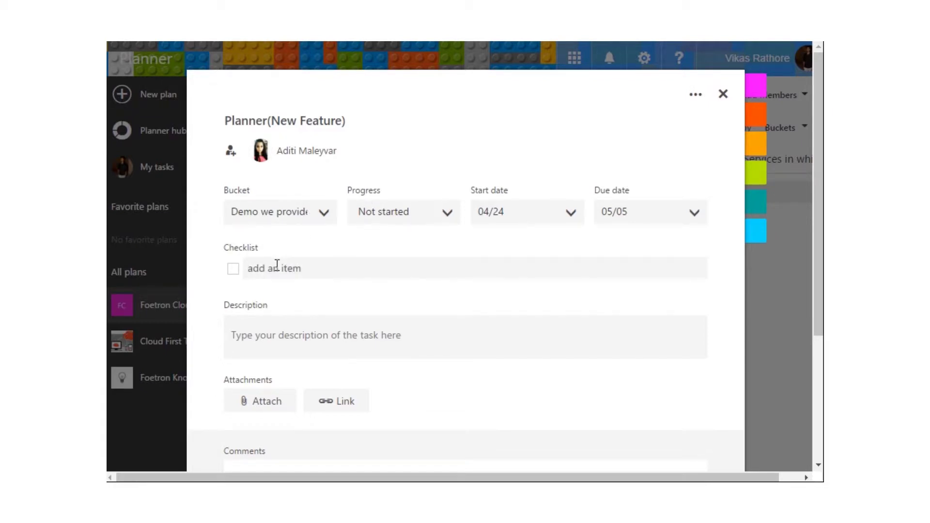
pyautogui.write('Search content on web')
pyautogui.press('Return')
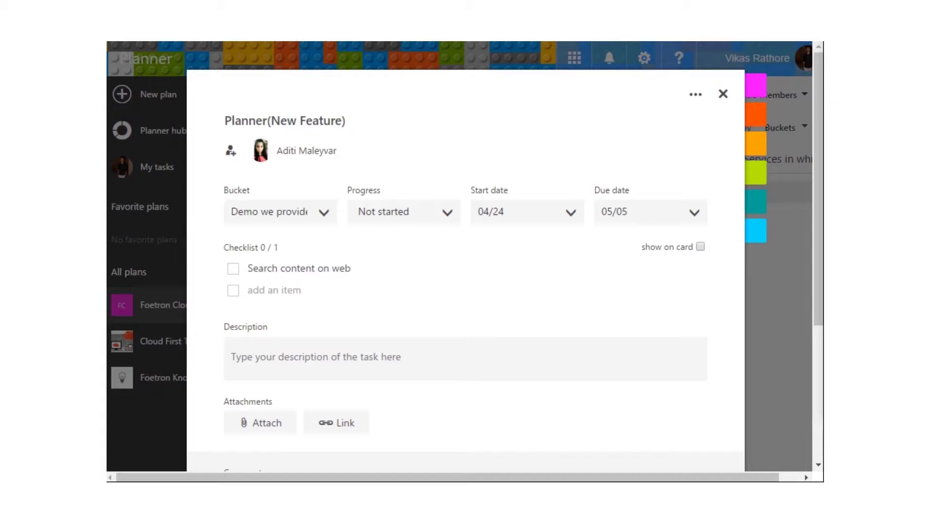
pyautogui.click(327, 291)
pyautogui.write('Benefits')
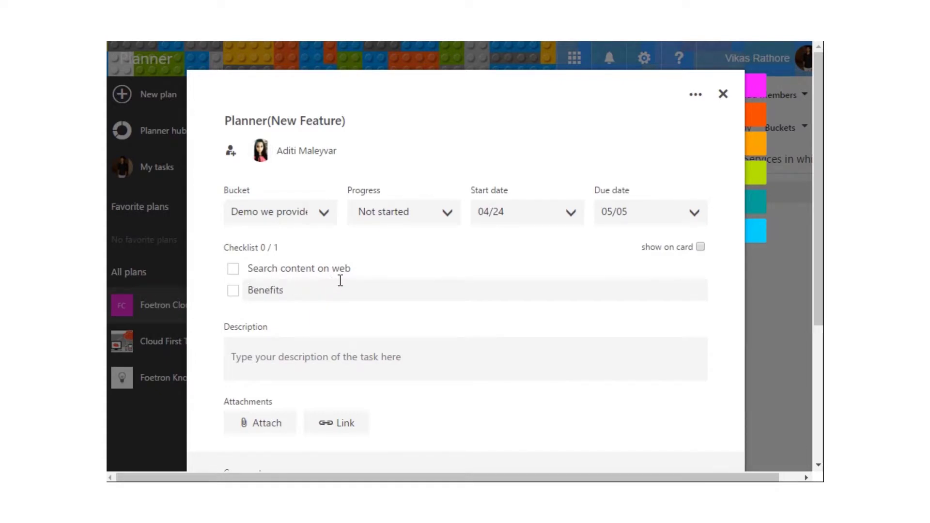
pyautogui.press('Return')
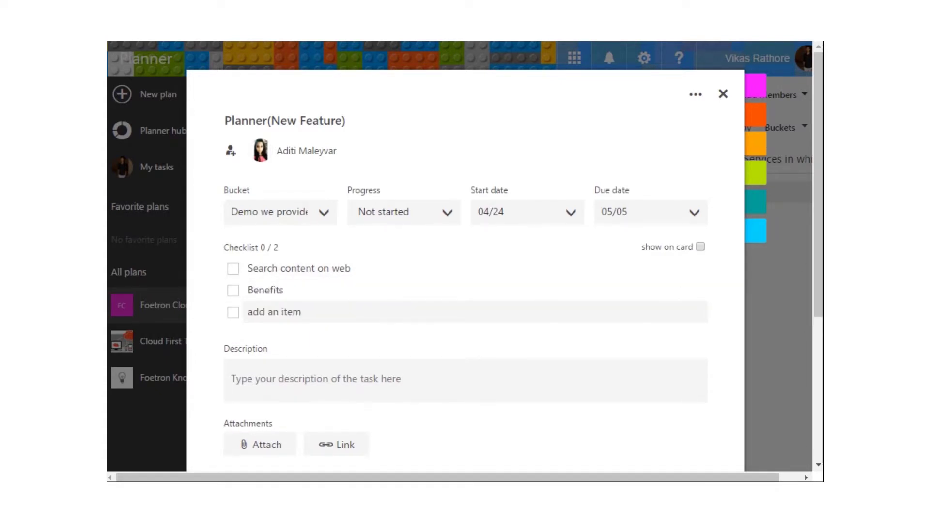
pyautogui.press('Escape')
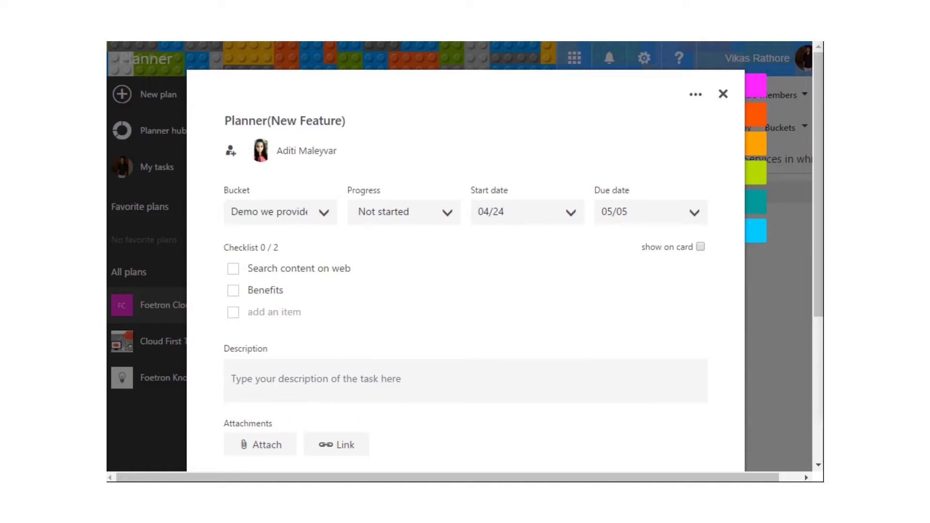
# Add the checklist items 'Features' and 'Real time uses', then close the task details
pyautogui.click(326, 312)
pyautogui.write('Features')
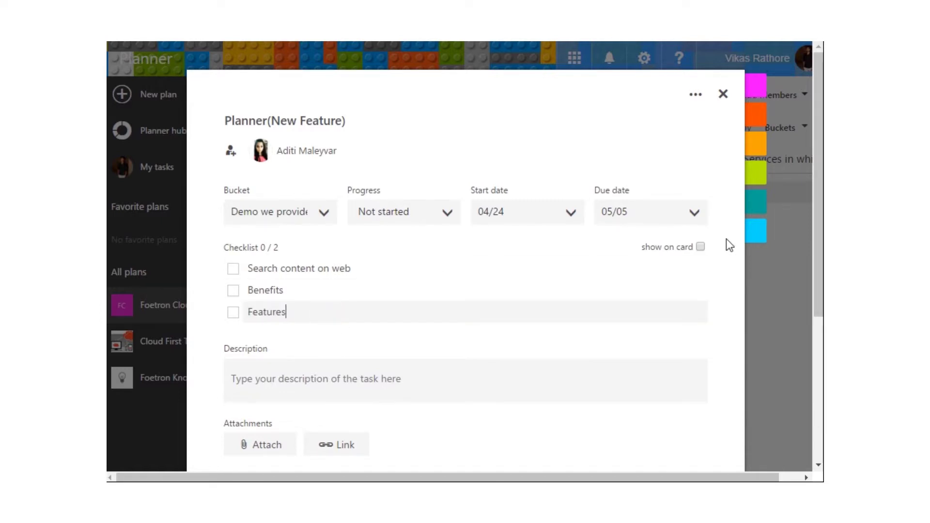
pyautogui.press('Return')
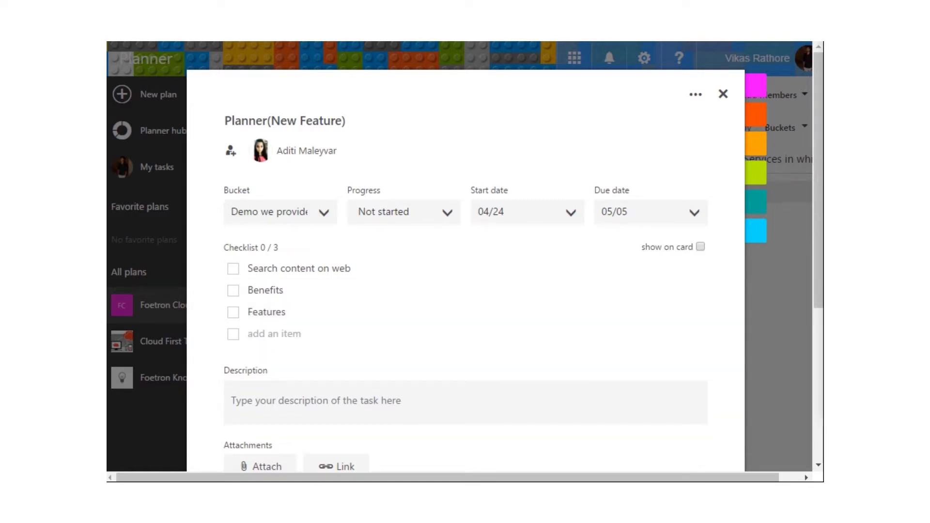
pyautogui.click(312, 332)
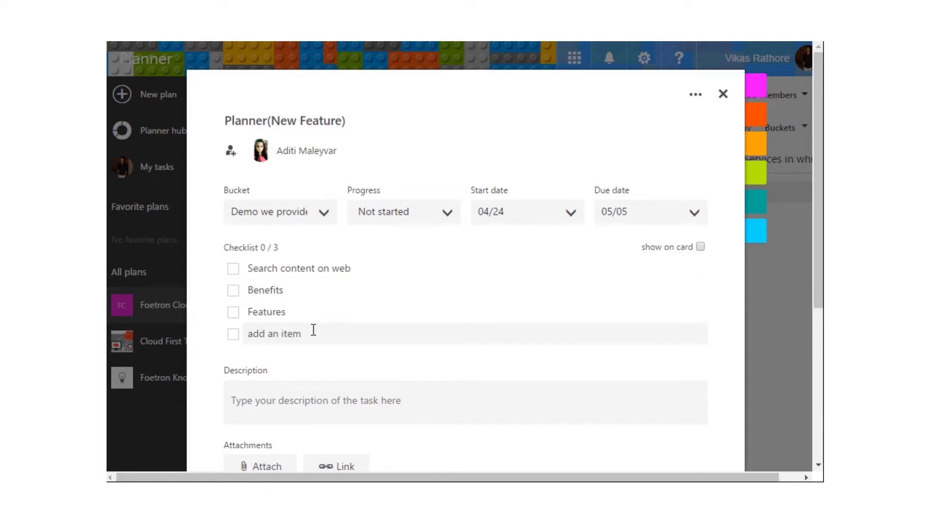
pyautogui.write('Real time uses')
pyautogui.press('Return')
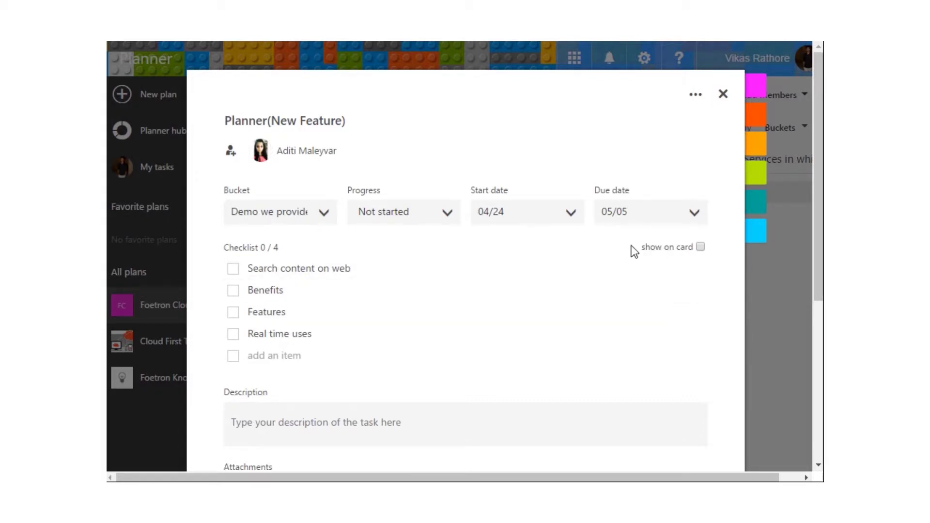
pyautogui.click(773, 282)
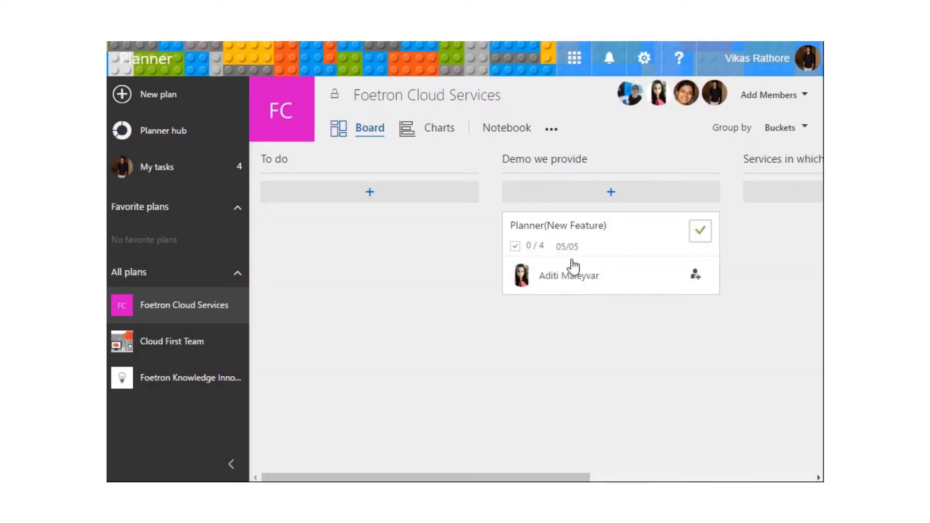
# Show the checklist on the Planner(New Feature) card, then reopen the task
pyautogui.click(607, 250)
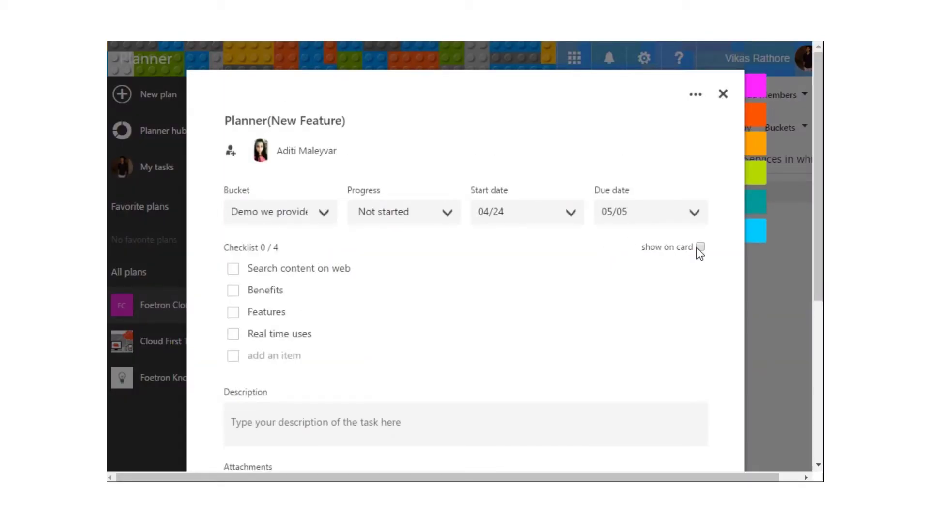
pyautogui.click(701, 247)
pyautogui.click(757, 297)
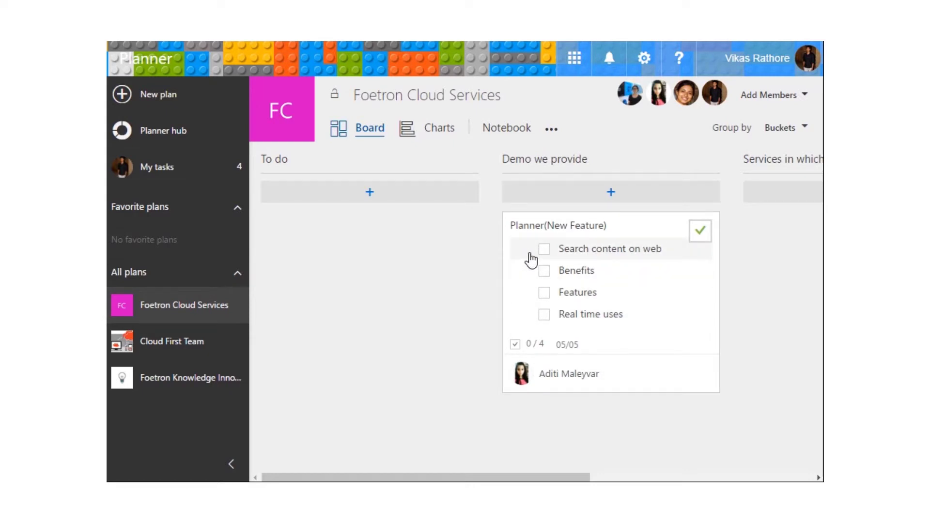
pyautogui.click(531, 231)
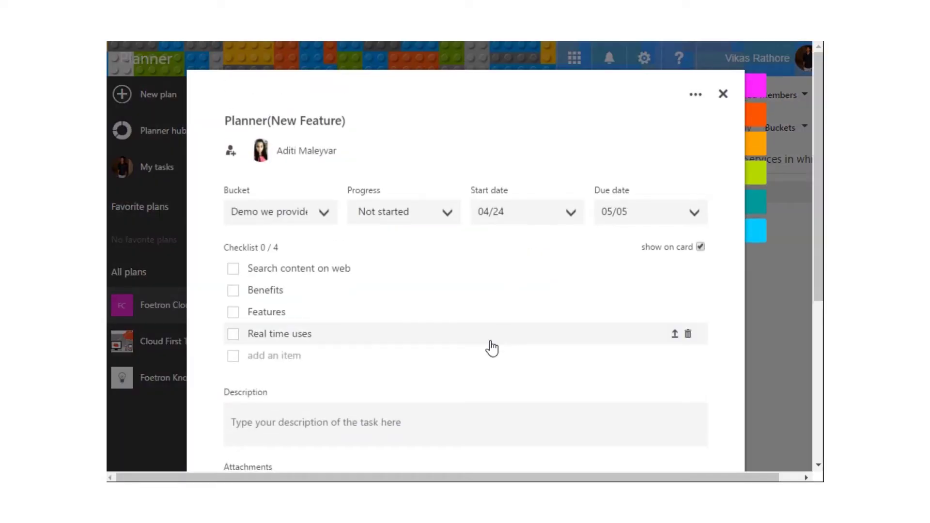
pyautogui.scroll(-2, 491, 348)
pyautogui.click(417, 345)
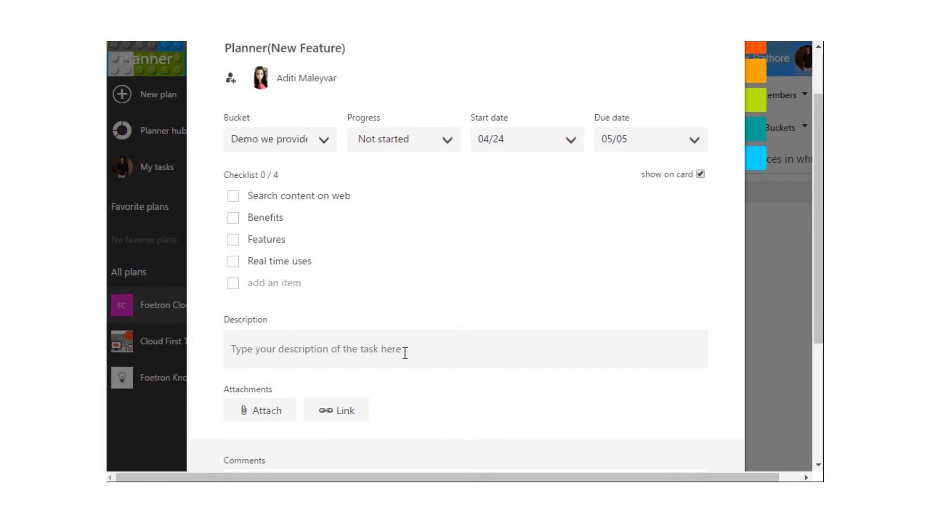
# Enter the description 'You can take the demo of the Planner at Cloud.foetron.com'
pyautogui.write('You ')
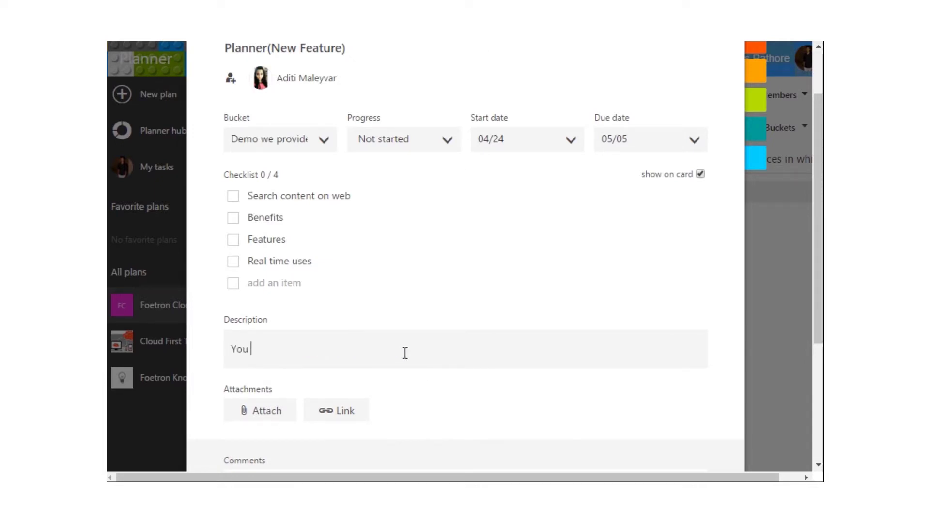
pyautogui.write('can take the demo')
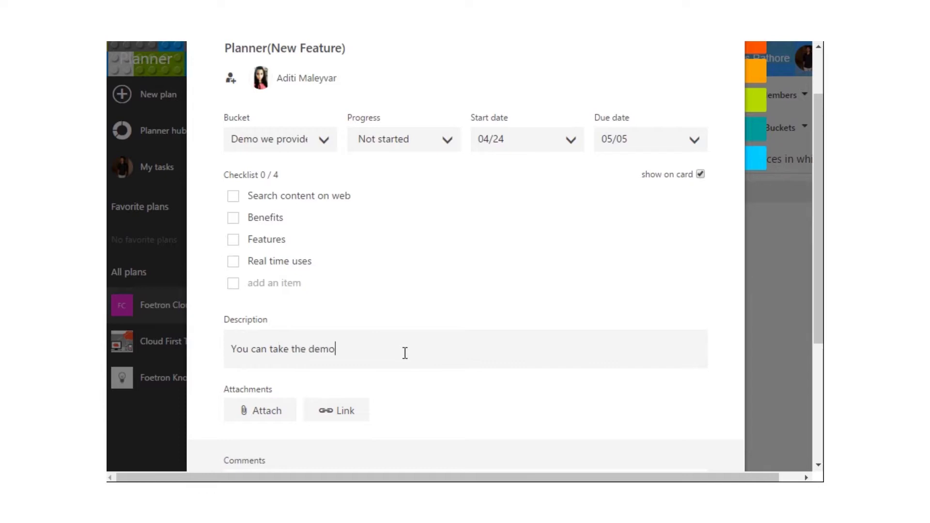
pyautogui.write(' of the Planner at Cloud.f')
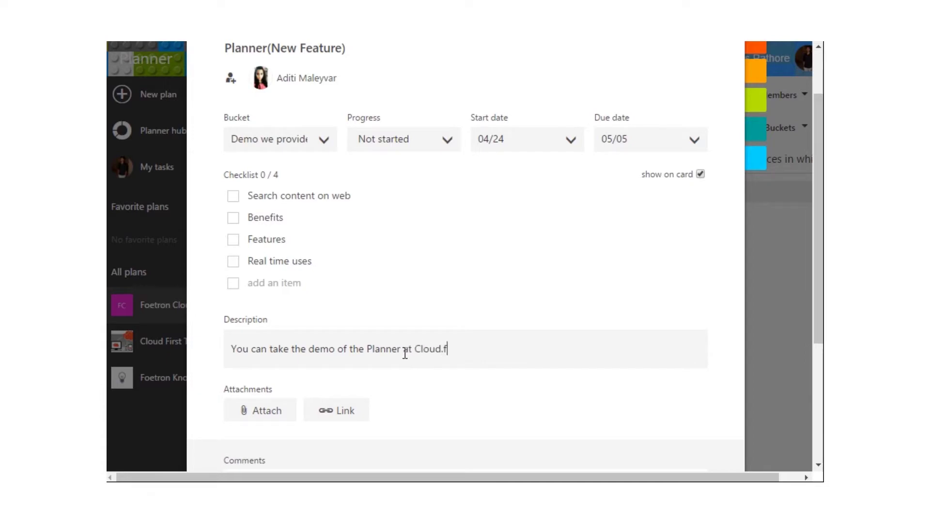
pyautogui.write('oetron.com')
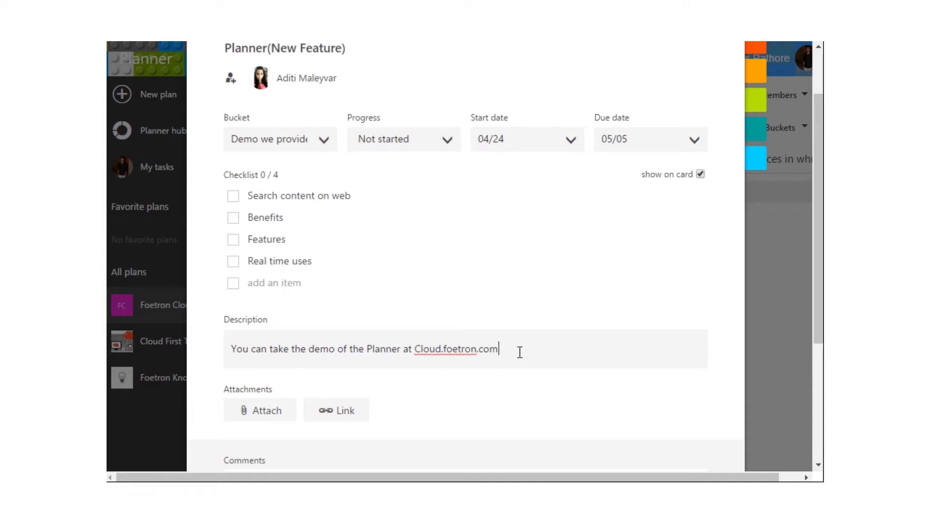
pyautogui.scroll(-2, 510, 361)
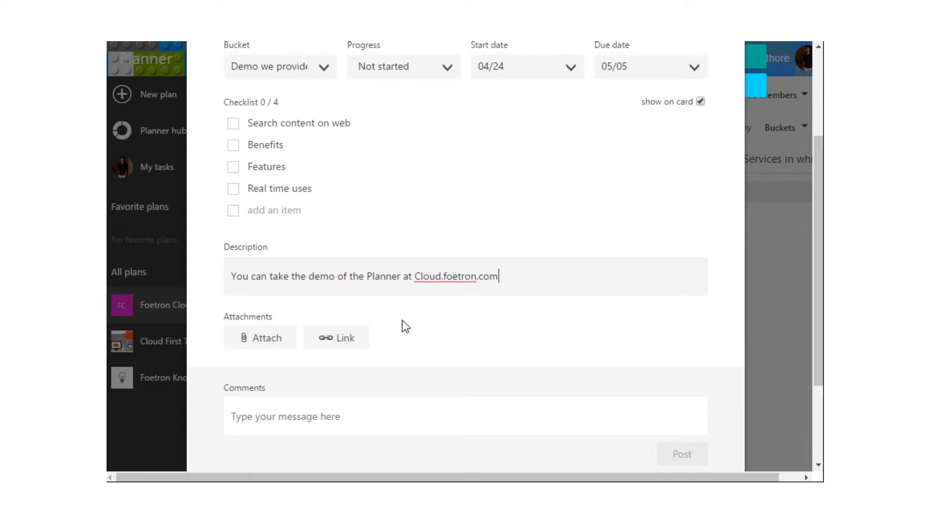
pyautogui.click(270, 345)
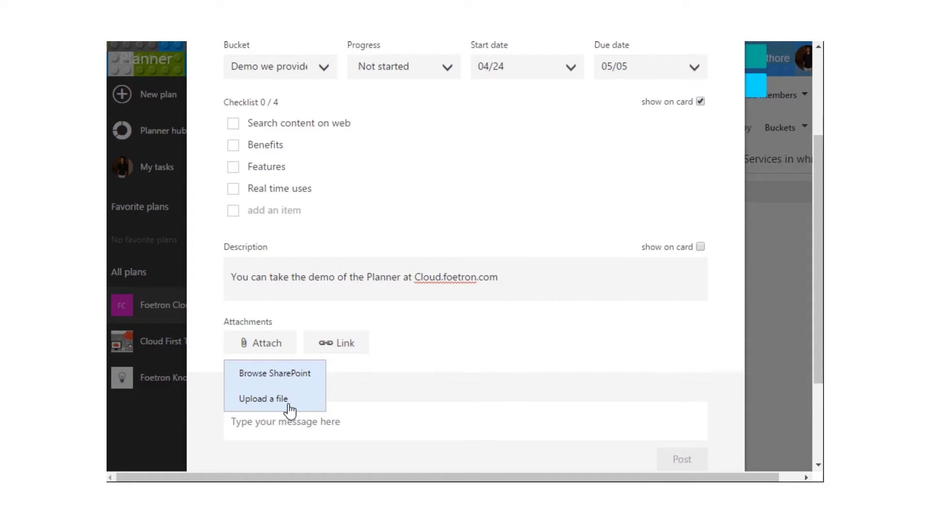
pyautogui.click(350, 350)
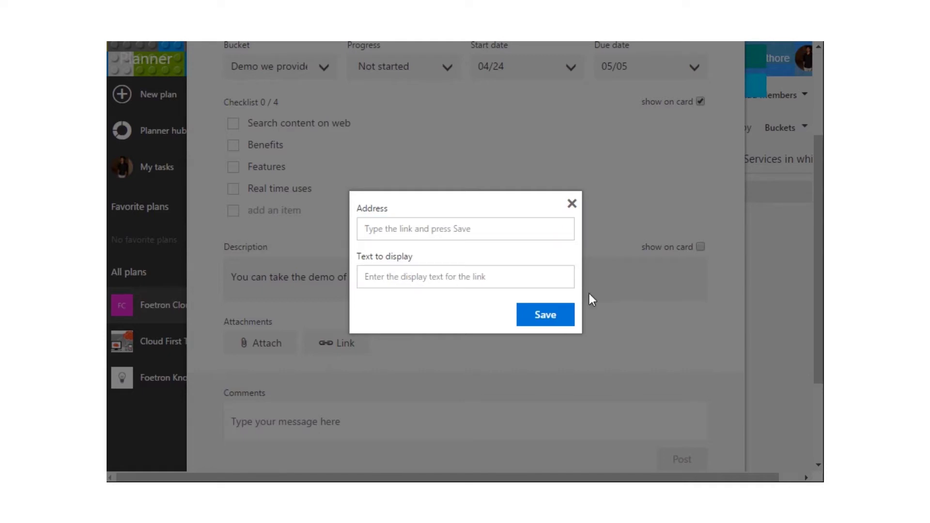
pyautogui.click(473, 371)
pyautogui.scroll(-3, 446, 361)
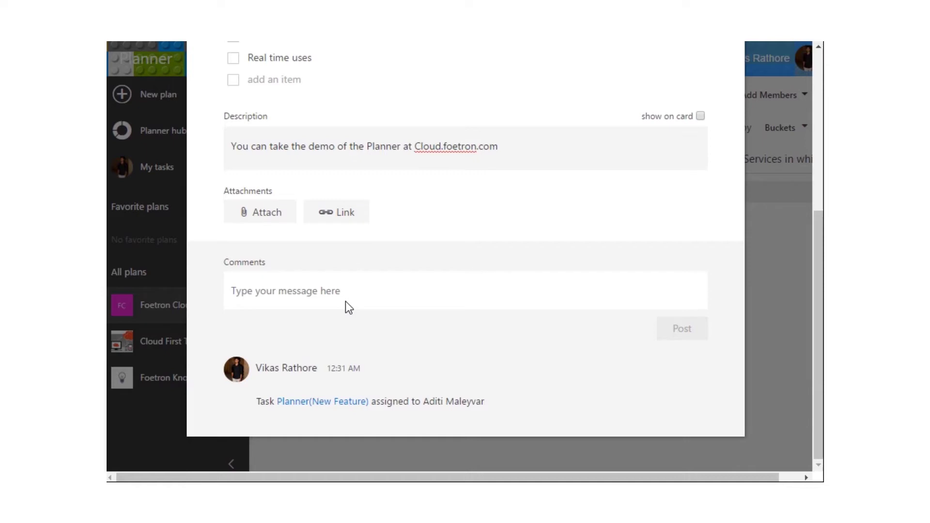
# Post the comment 'Check us at cloud.foetron.com' on the task
pyautogui.click(342, 291)
pyautogui.click(333, 294)
pyautogui.write('C')
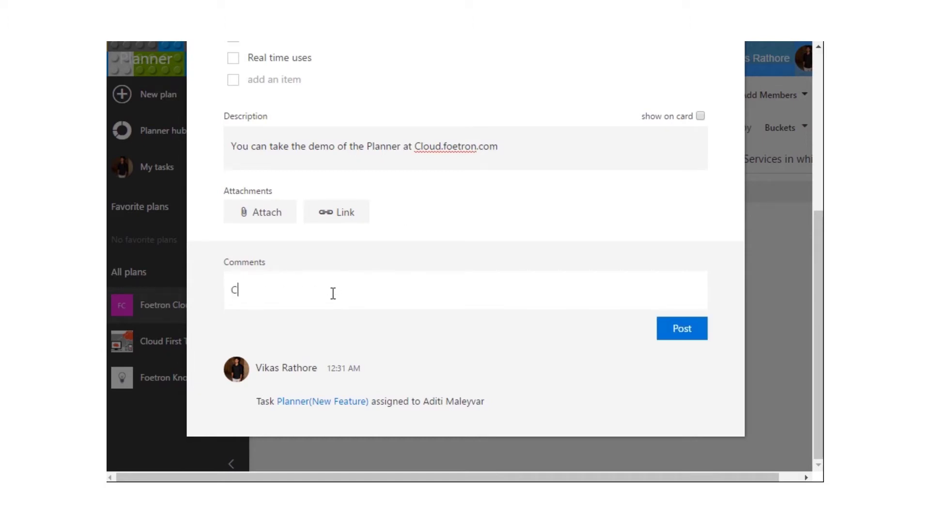
pyautogui.write('heck us at cloud.f')
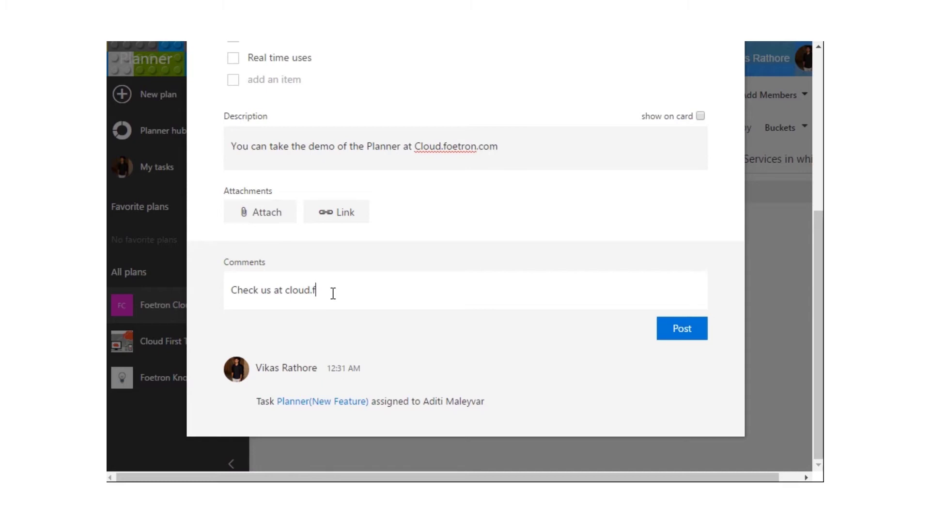
pyautogui.write('oetron.com')
pyautogui.click(681, 329)
pyautogui.scroll(-1, 393, 353)
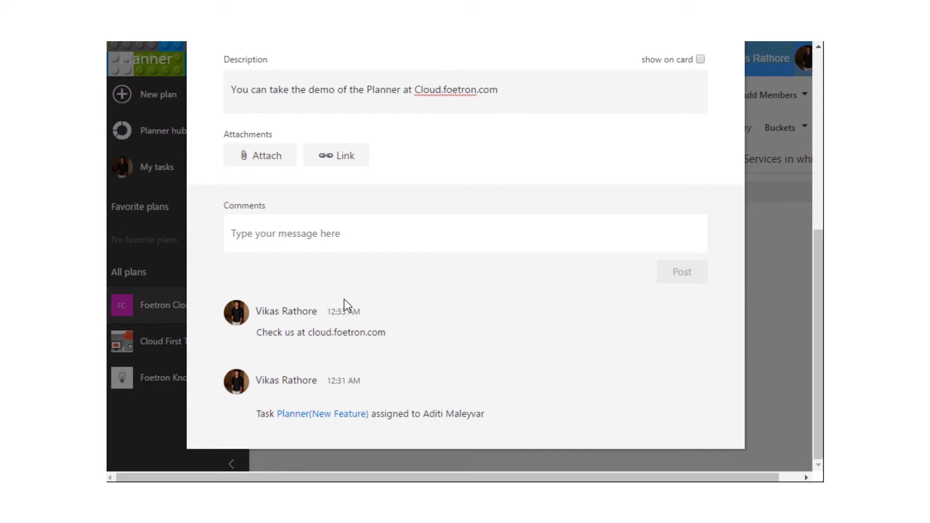
pyautogui.scroll(3, 655, 198)
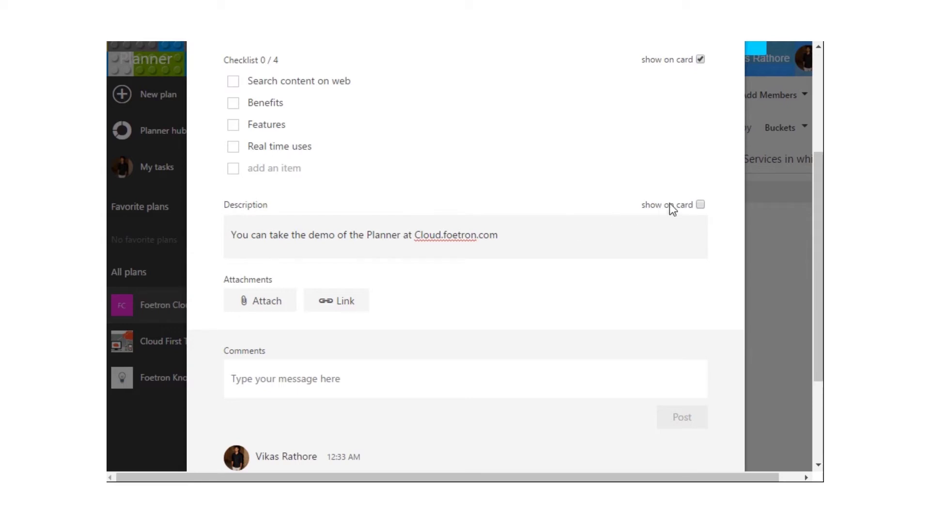
# Show the description on the card instead of the checklist, then reopen the task
pyautogui.click(701, 205)
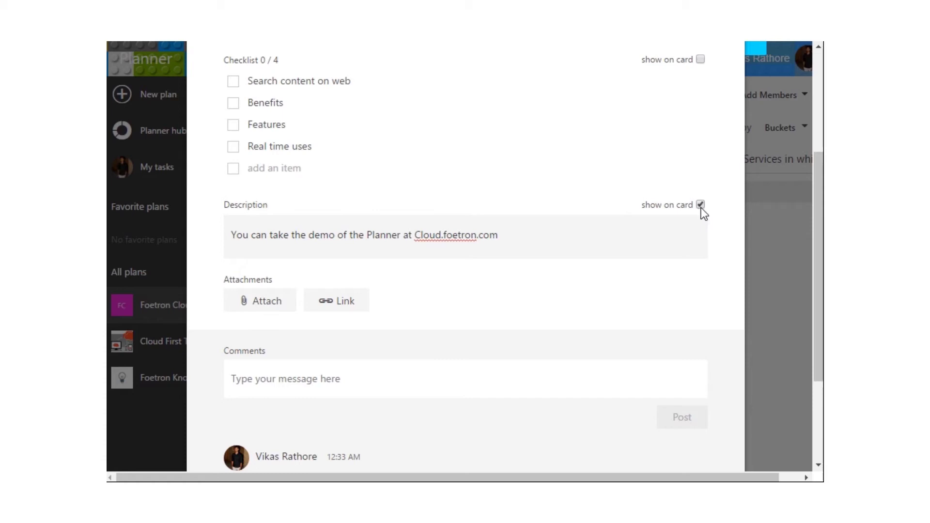
pyautogui.click(757, 239)
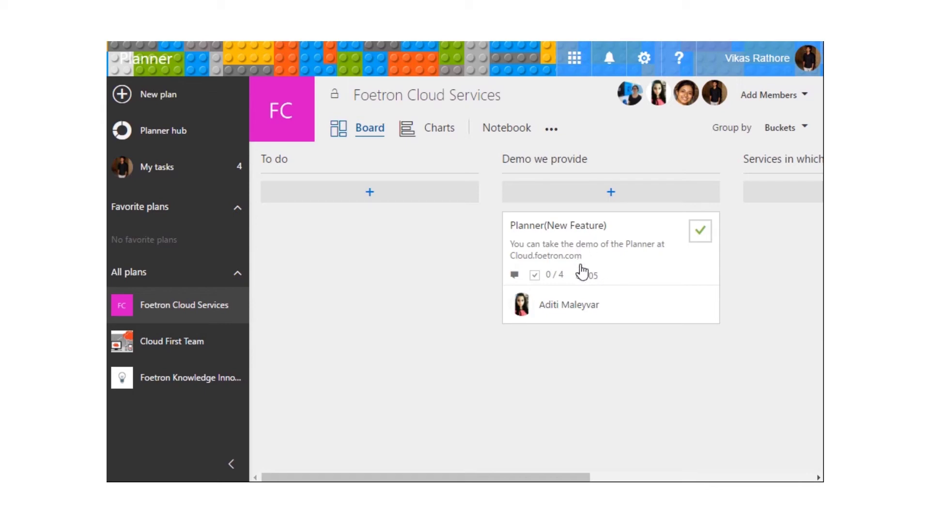
pyautogui.click(609, 246)
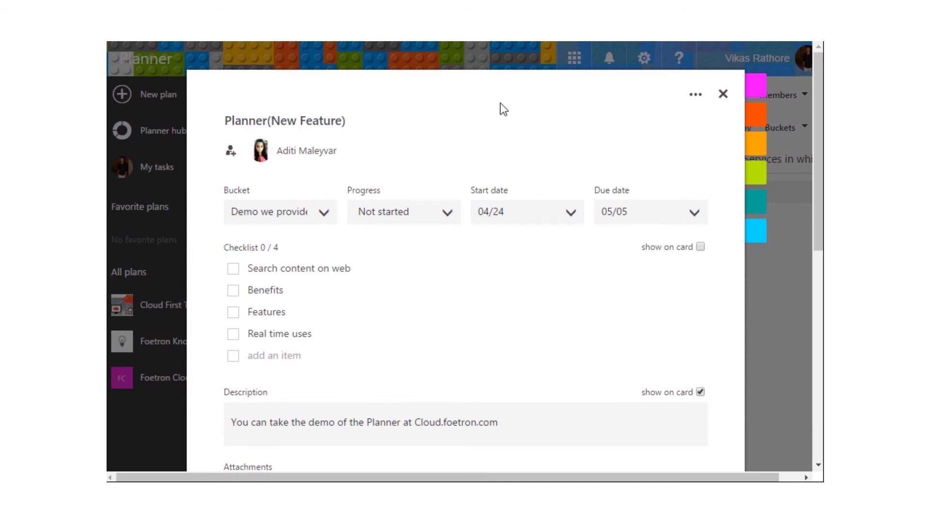
# Name the first two colour labels Priority1 and Priority2
pyautogui.moveTo(751, 130)
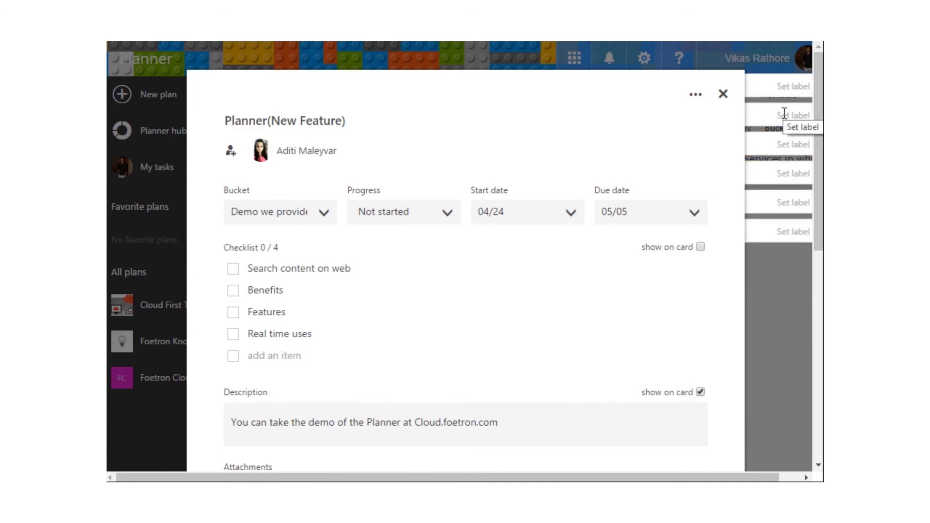
pyautogui.click(773, 89)
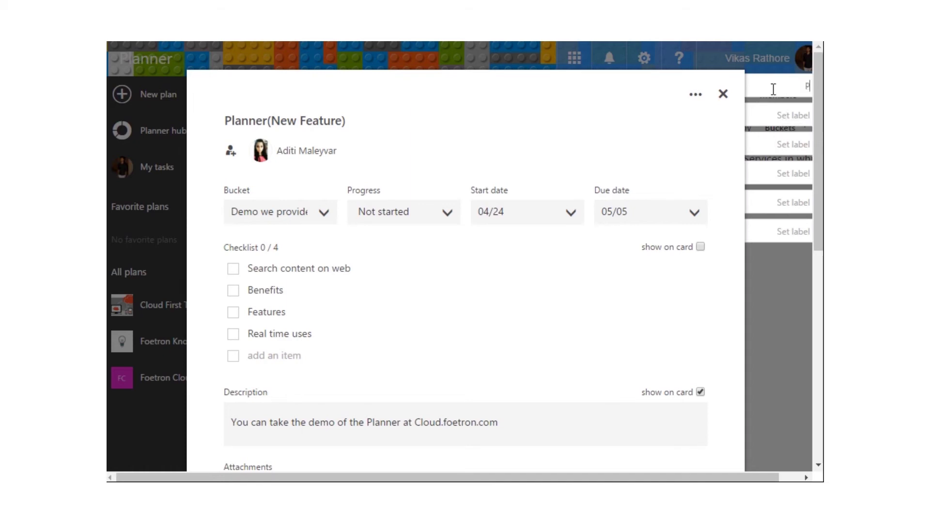
pyautogui.write('Priority1')
pyautogui.click(784, 116)
pyautogui.write('Priority2')
pyautogui.click(766, 146)
# Tag the task with the magenta Priority1 label and return to the board
pyautogui.hscroll(1, 465, 261)
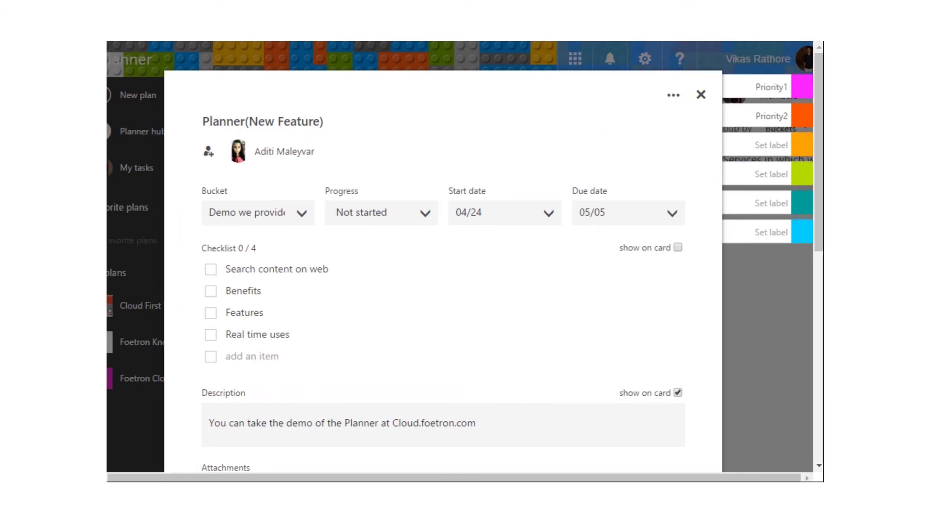
pyautogui.click(801, 96)
pyautogui.click(757, 297)
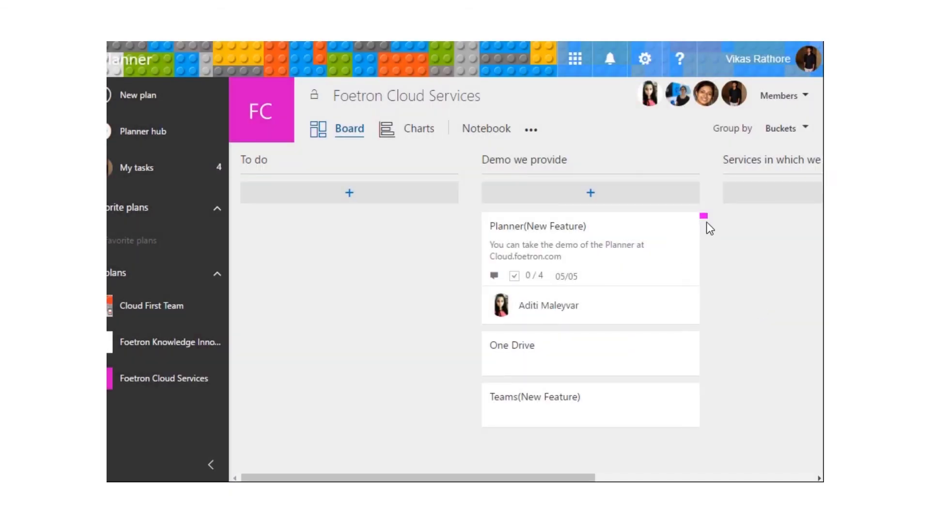